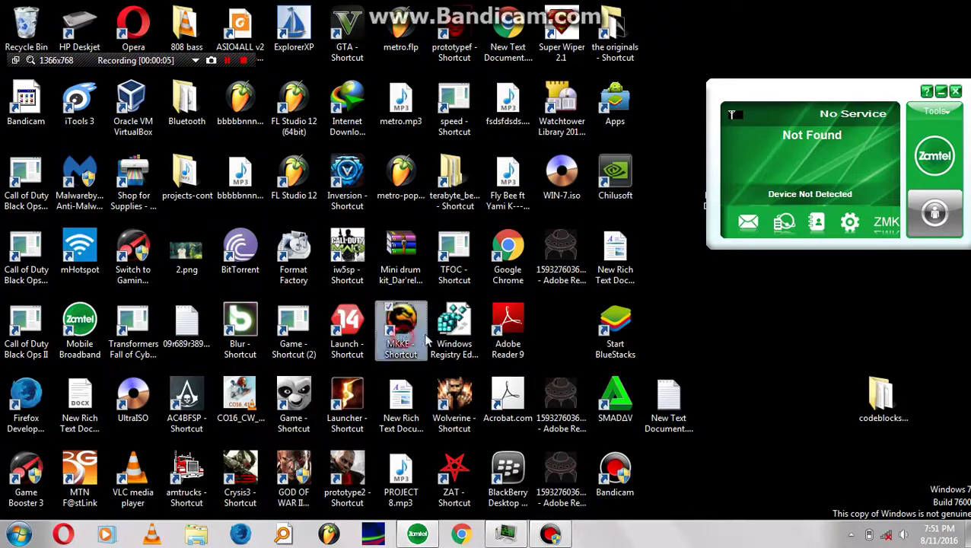
Clear the desktop icon selection and dismiss the aspect-ratio and unsupported-graphics-card errors
{"action": "left_click_drag", "start_coordinate": [742, 3], "coordinate": [1, 508]}
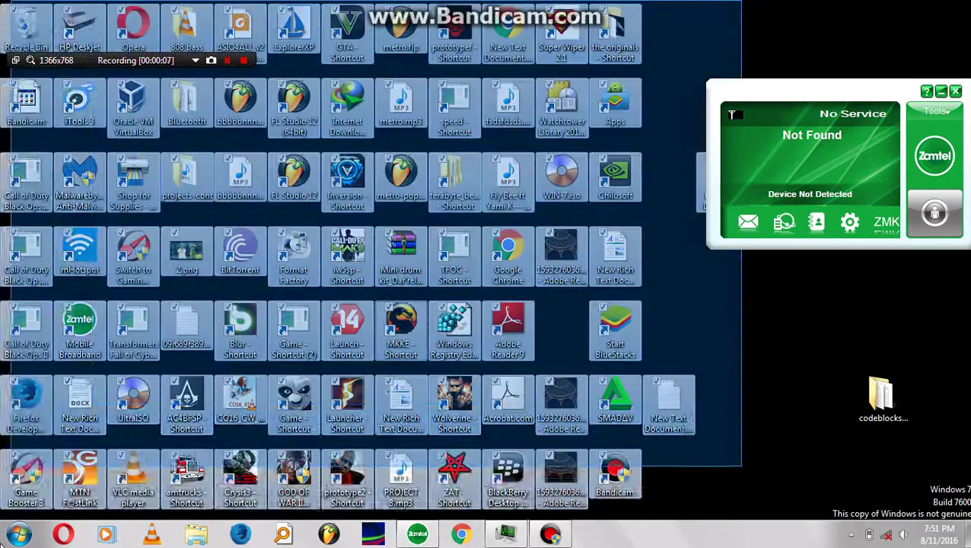
{"action": "left_click_drag", "start_coordinate": [2, 466], "coordinate": [1, 466]}
{"action": "left_click", "coordinate": [732, 304]}
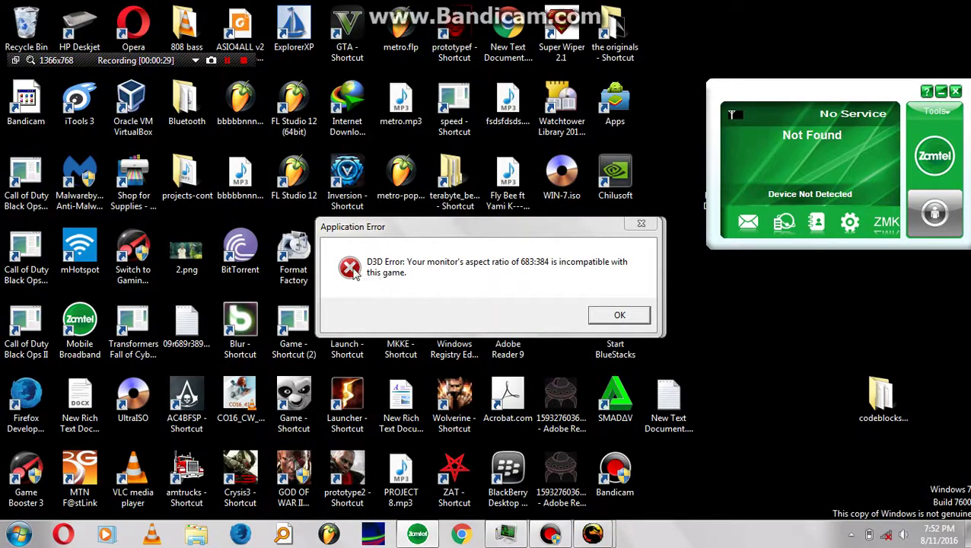
{"action": "left_click", "coordinate": [619, 318]}
{"action": "left_click", "coordinate": [616, 318]}
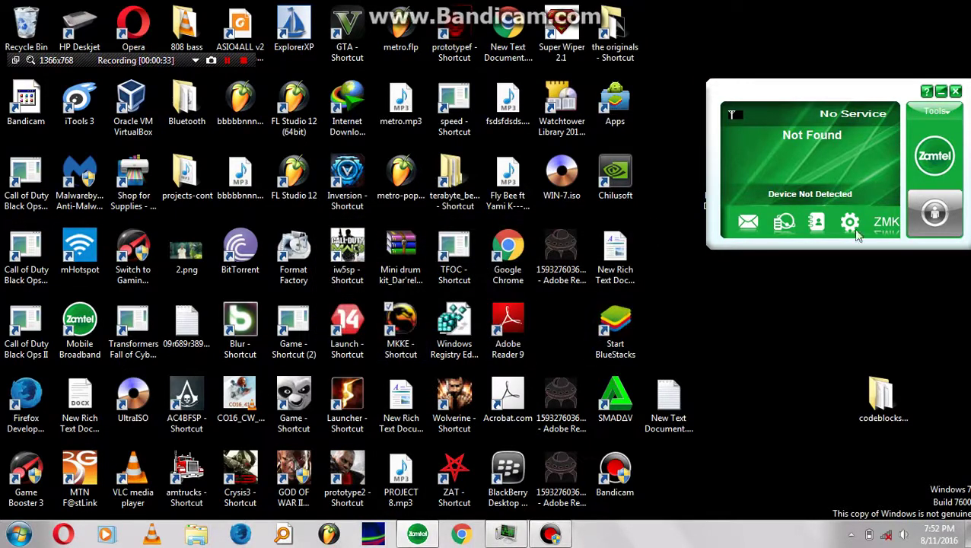
Browse in a maximized Explorer window to Local Disk (E:) > Users > ds
{"action": "left_click", "coordinate": [196, 534]}
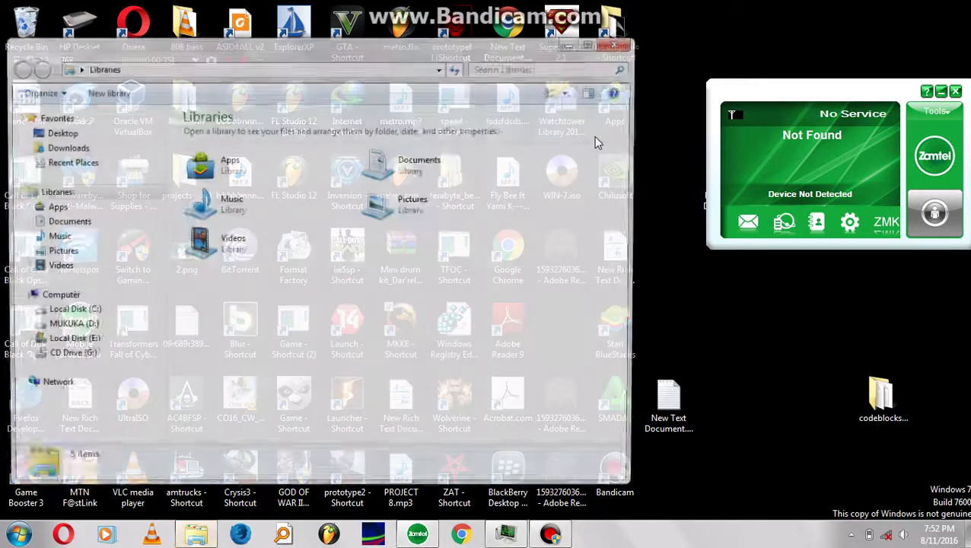
{"action": "left_click", "coordinate": [591, 40]}
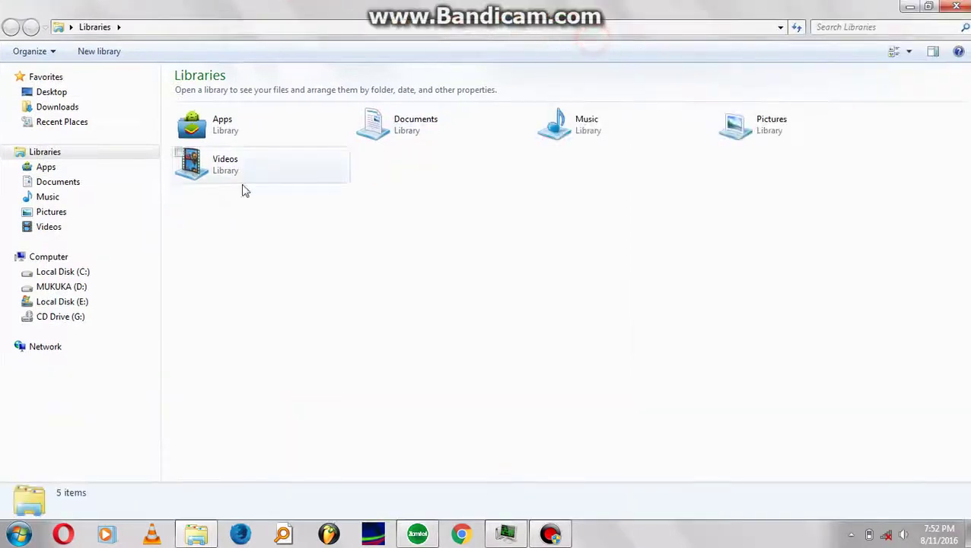
{"action": "left_click", "coordinate": [73, 258]}
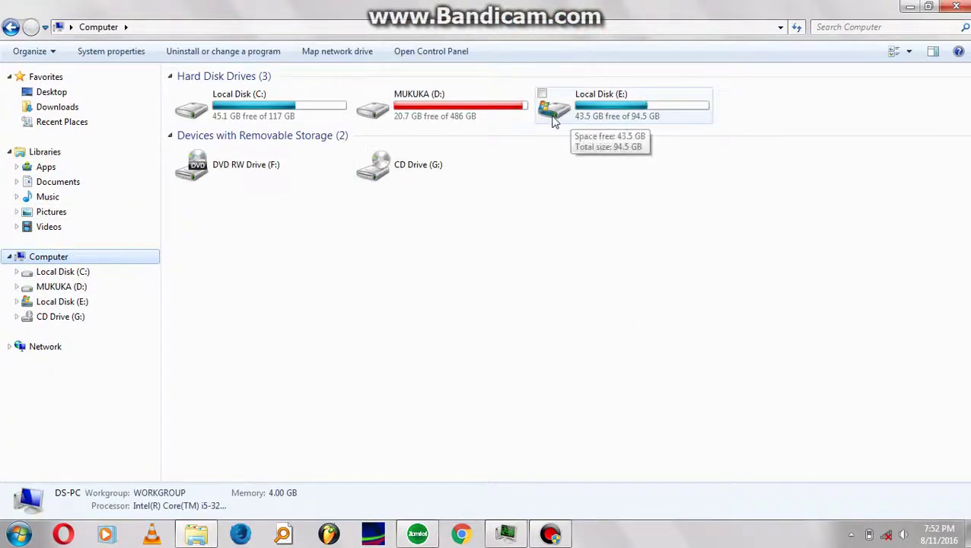
{"action": "double_click", "coordinate": [221, 118]}
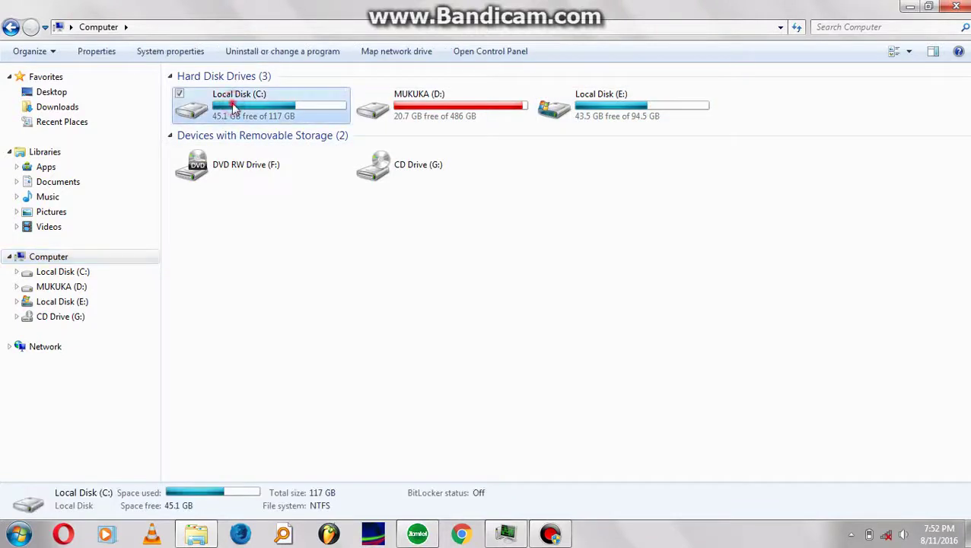
{"action": "left_click", "coordinate": [11, 27]}
{"action": "double_click", "coordinate": [639, 114]}
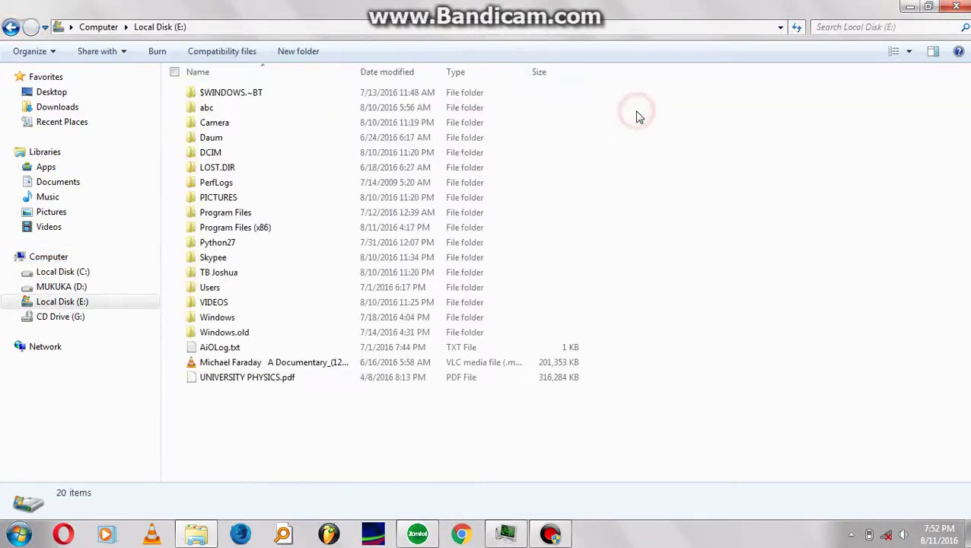
{"action": "double_click", "coordinate": [192, 289]}
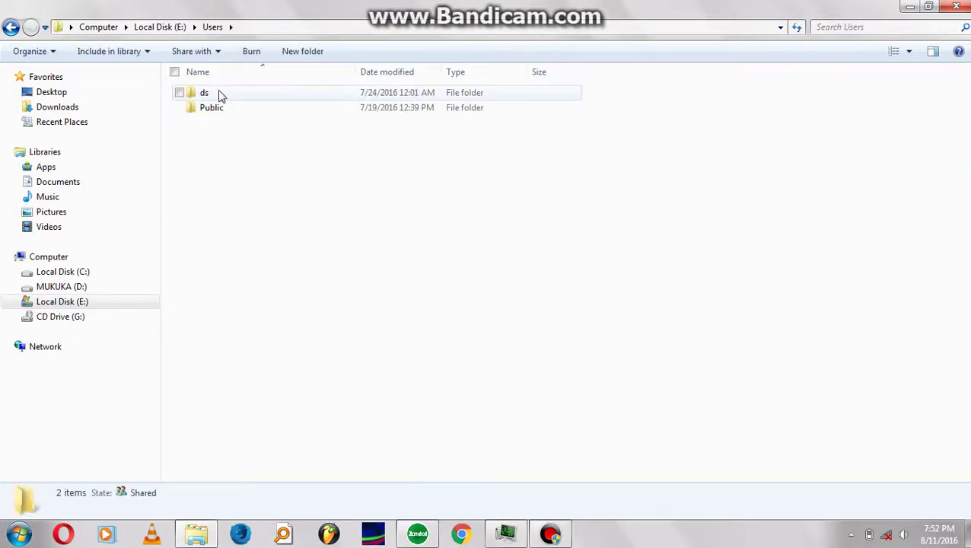
{"action": "double_click", "coordinate": [240, 94]}
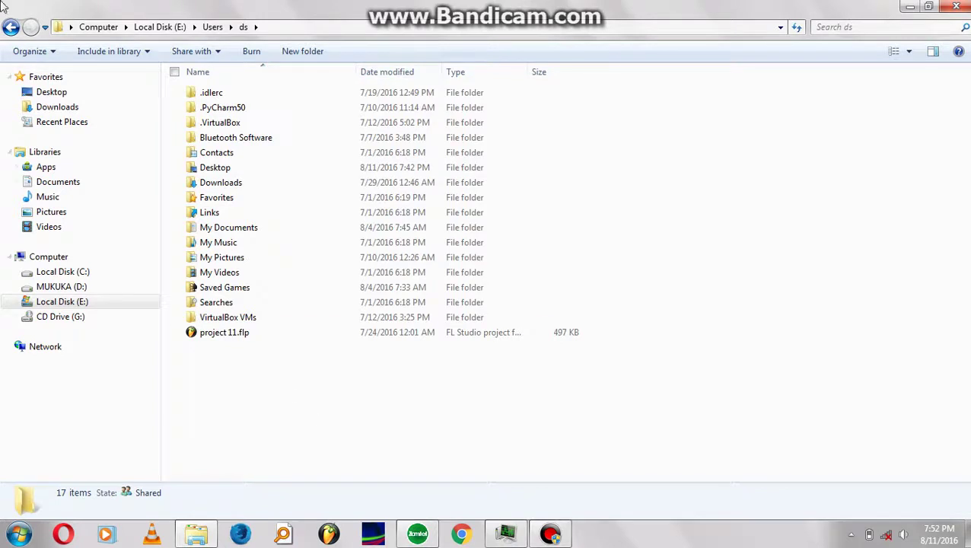
Turn on 'Show hidden files, folders, and drives' in Folder Options so AppData appears
{"action": "left_click", "coordinate": [50, 51]}
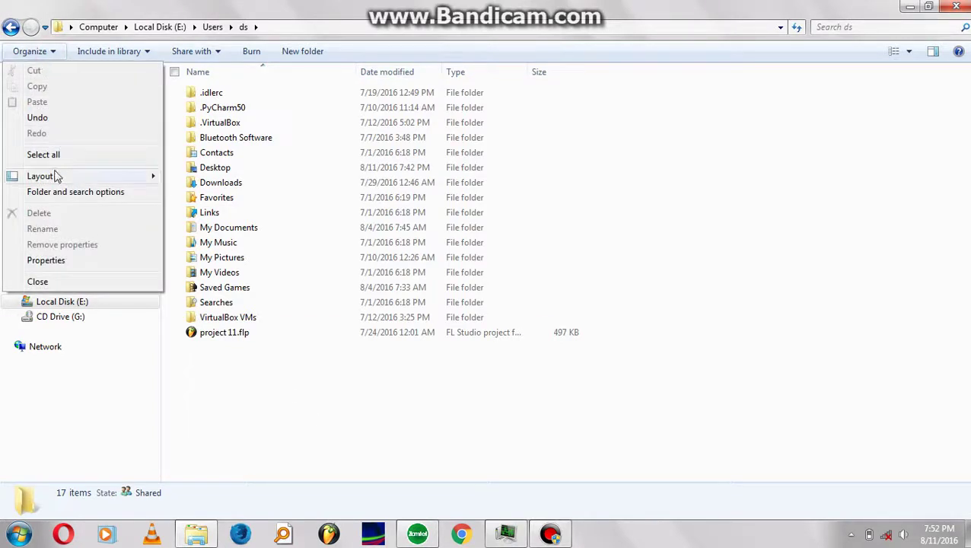
{"action": "left_click", "coordinate": [509, 9]}
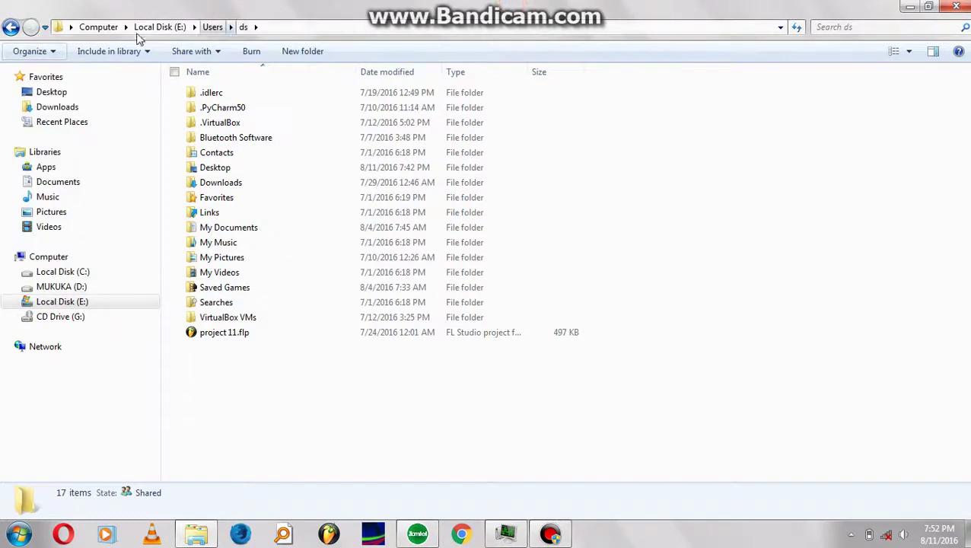
{"action": "left_click", "coordinate": [30, 52]}
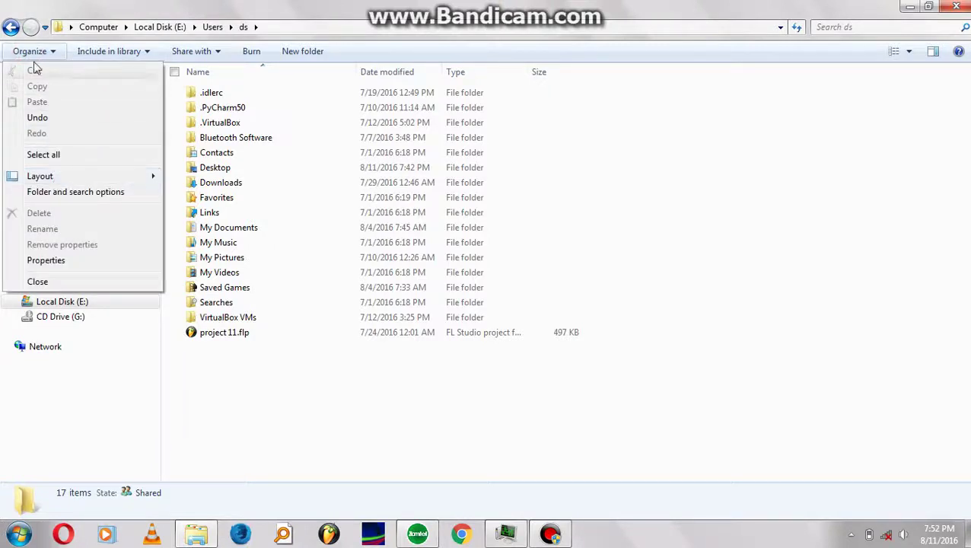
{"action": "left_click", "coordinate": [34, 50]}
{"action": "left_click", "coordinate": [61, 191]}
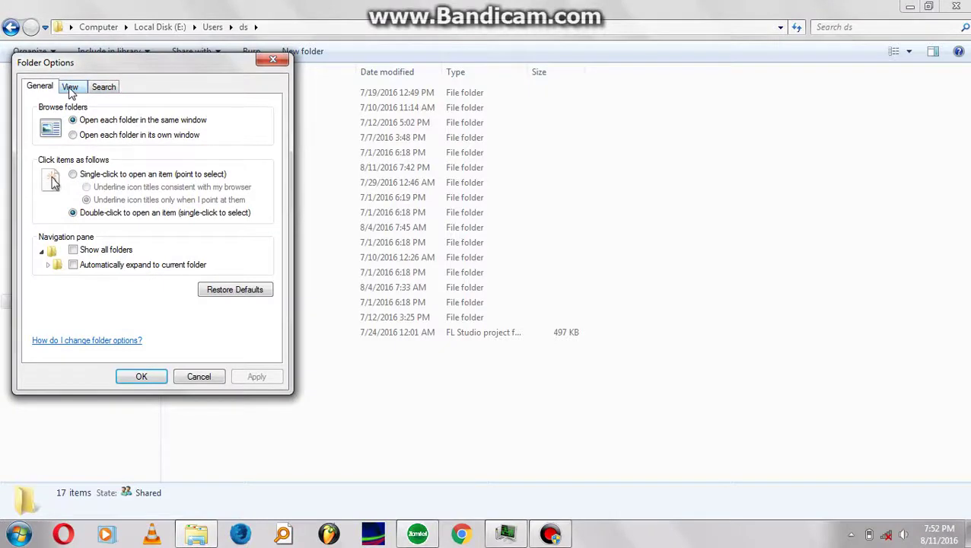
{"action": "left_click", "coordinate": [70, 87]}
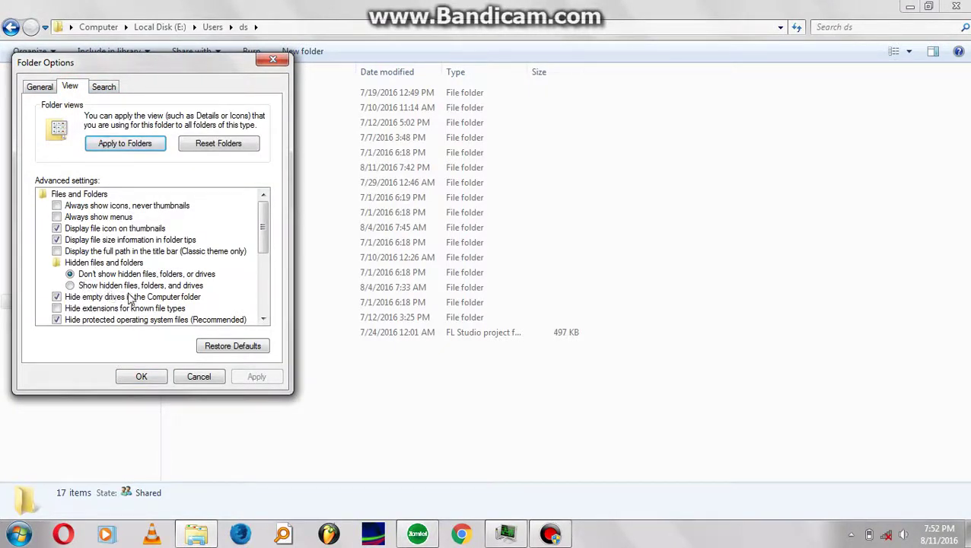
{"action": "left_click", "coordinate": [103, 285]}
{"action": "left_click", "coordinate": [257, 376]}
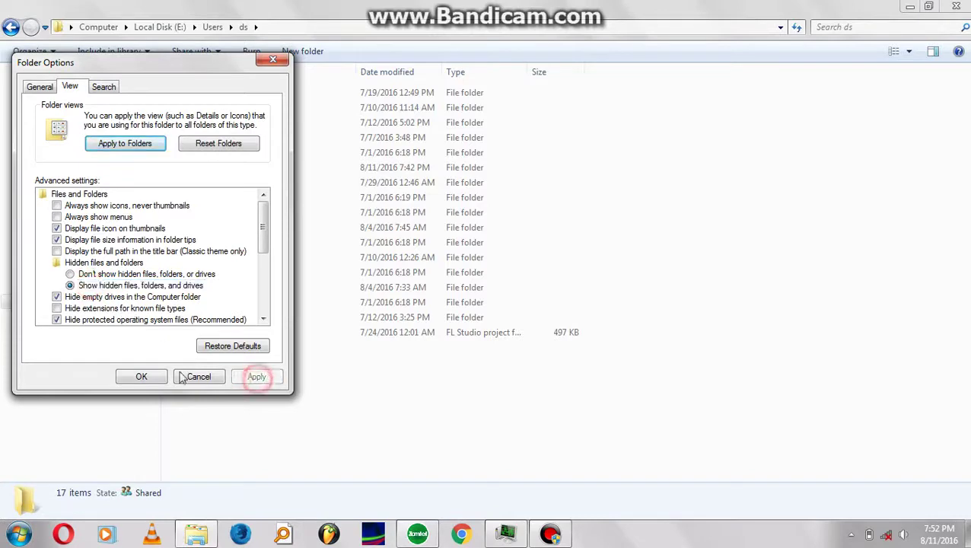
{"action": "left_click", "coordinate": [151, 376]}
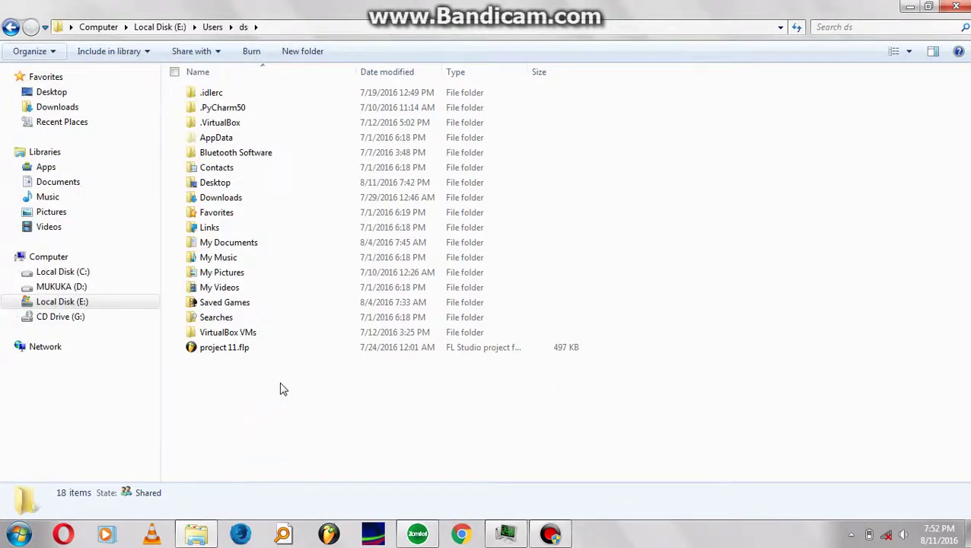
Navigate AppData > Roaming > MKKE and select dxdiag.txt
{"action": "left_click", "coordinate": [222, 142]}
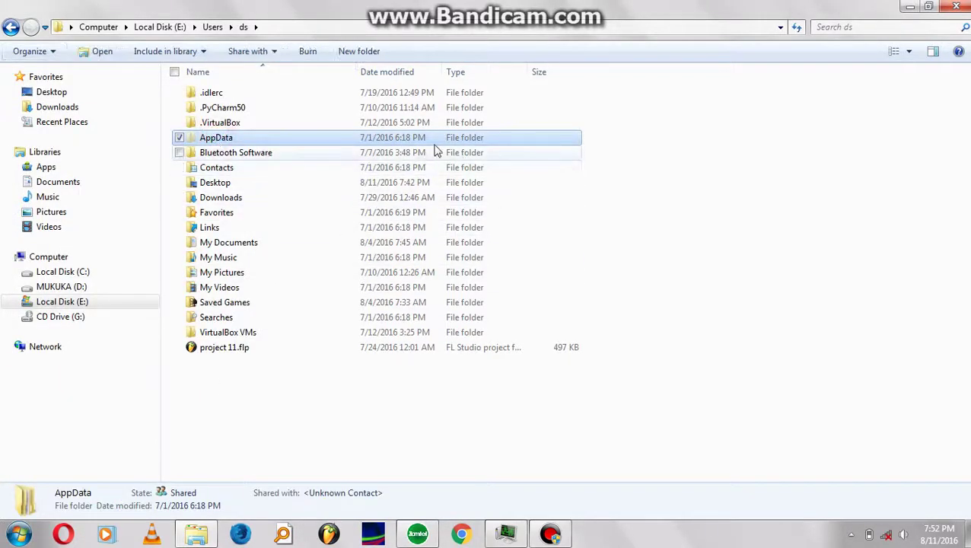
{"action": "double_click", "coordinate": [319, 143]}
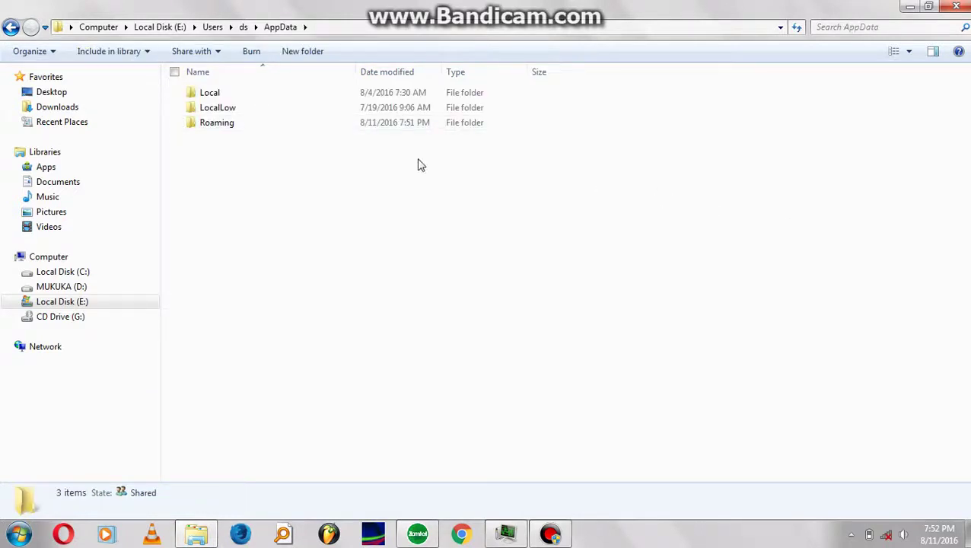
{"action": "double_click", "coordinate": [213, 124]}
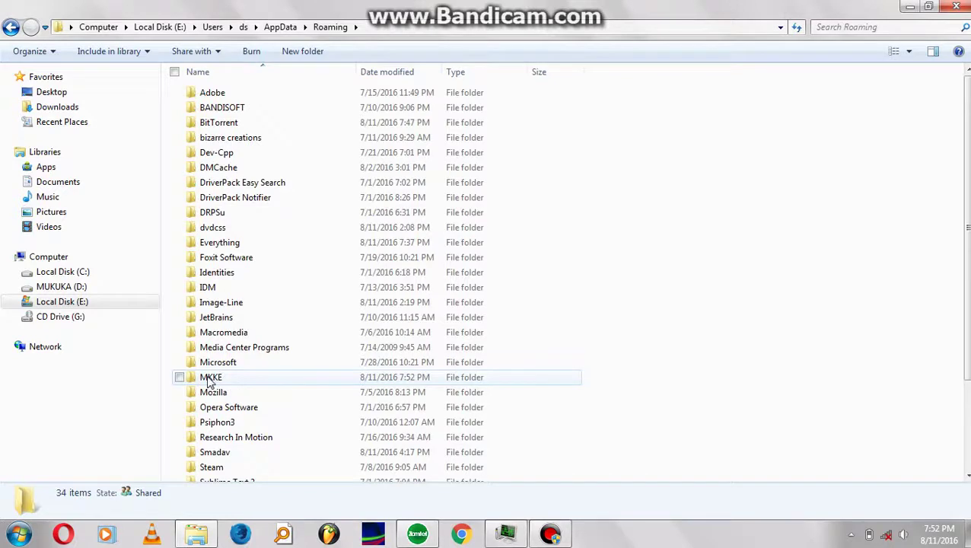
{"action": "left_click", "coordinate": [215, 382]}
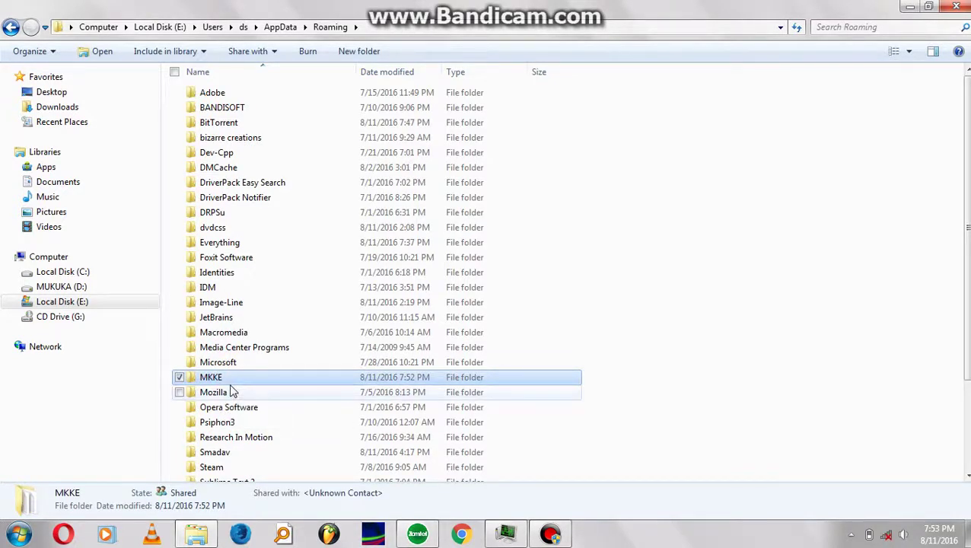
{"action": "mouse_move", "coordinate": [210, 378]}
{"action": "double_click", "coordinate": [251, 379]}
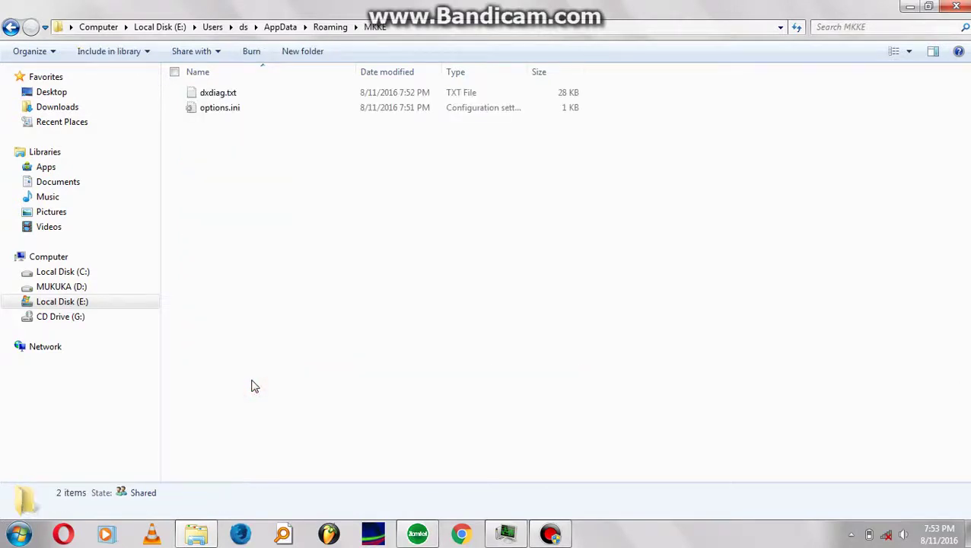
{"action": "left_click", "coordinate": [293, 99]}
Open dxdiag.txt in Sublime Text 2 and locate the Dedicated Memory entry
{"action": "double_click", "coordinate": [294, 99]}
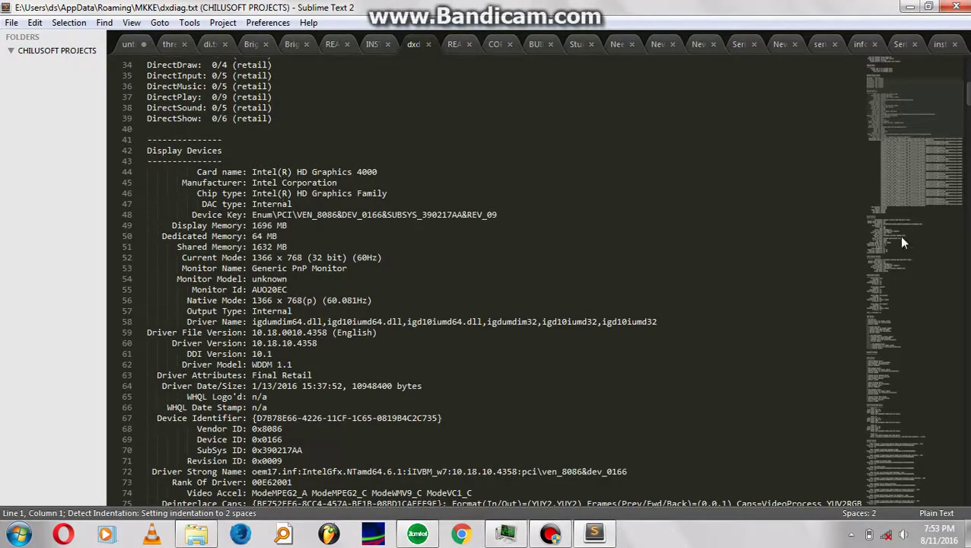
{"action": "left_click", "coordinate": [459, 169]}
{"action": "scroll", "coordinate": [347, 179], "scroll_direction": "up", "scroll_amount": 2}
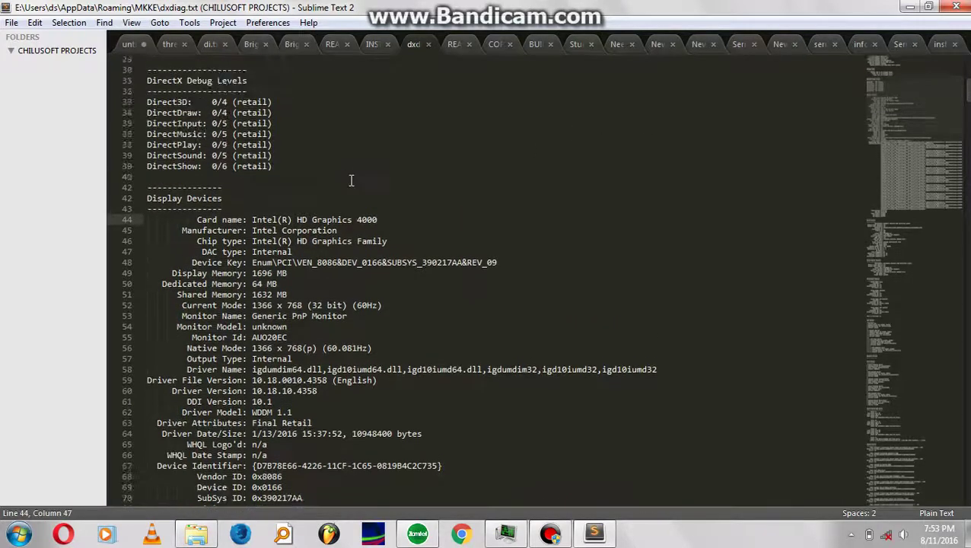
{"action": "scroll", "coordinate": [351, 180], "scroll_direction": "up", "scroll_amount": 9}
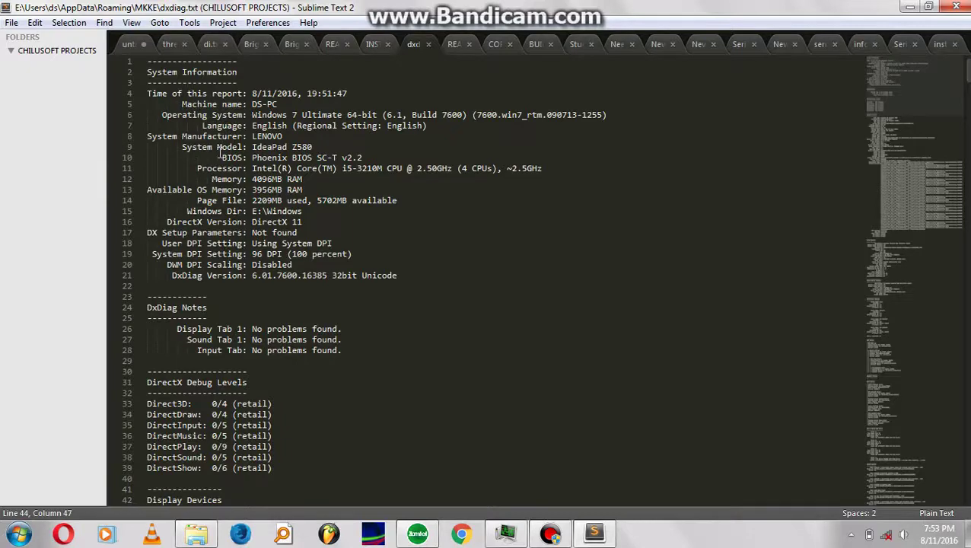
{"action": "scroll", "coordinate": [213, 183], "scroll_direction": "down", "scroll_amount": 6}
{"action": "scroll", "coordinate": [207, 213], "scroll_direction": "down", "scroll_amount": 2}
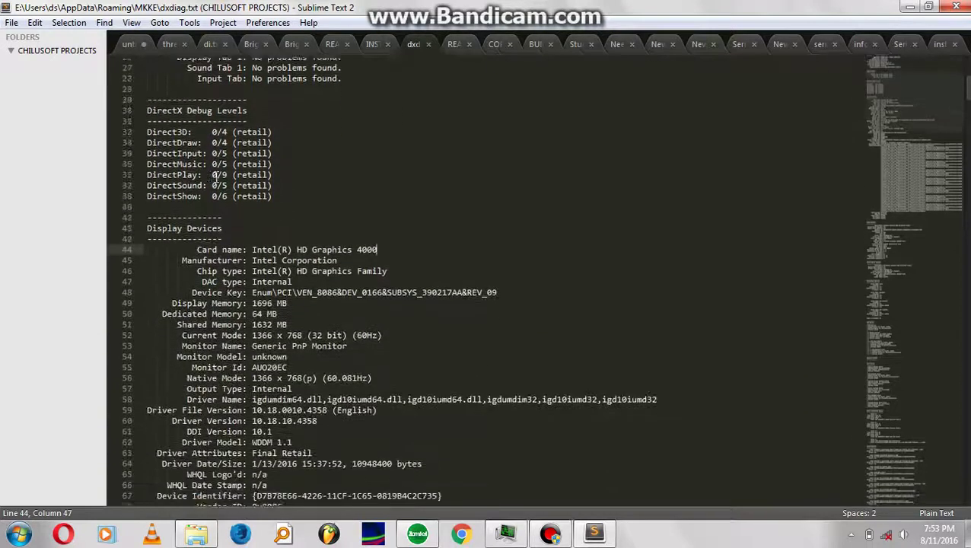
{"action": "scroll", "coordinate": [204, 237], "scroll_direction": "down", "scroll_amount": 2}
{"action": "left_click_drag", "start_coordinate": [157, 266], "coordinate": [255, 276]}
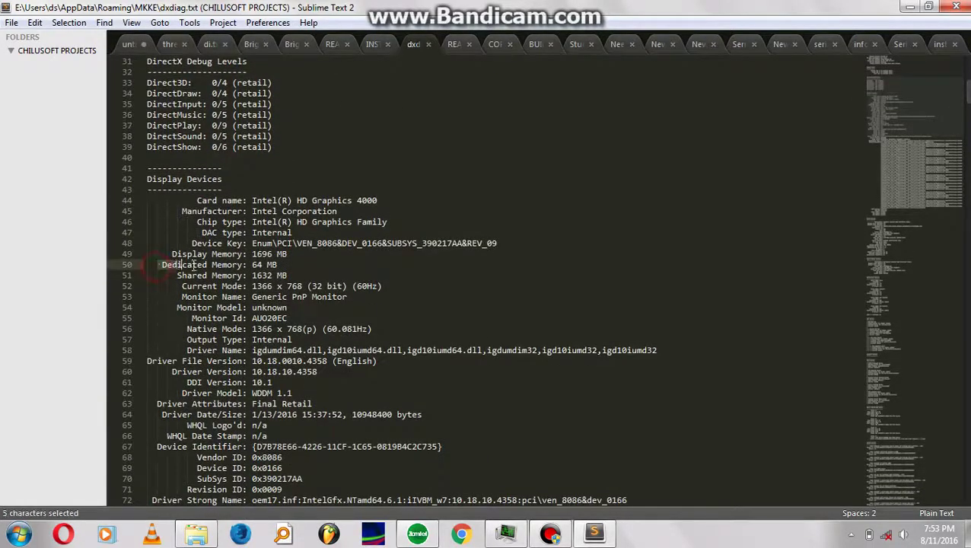
{"action": "left_click", "coordinate": [280, 272]}
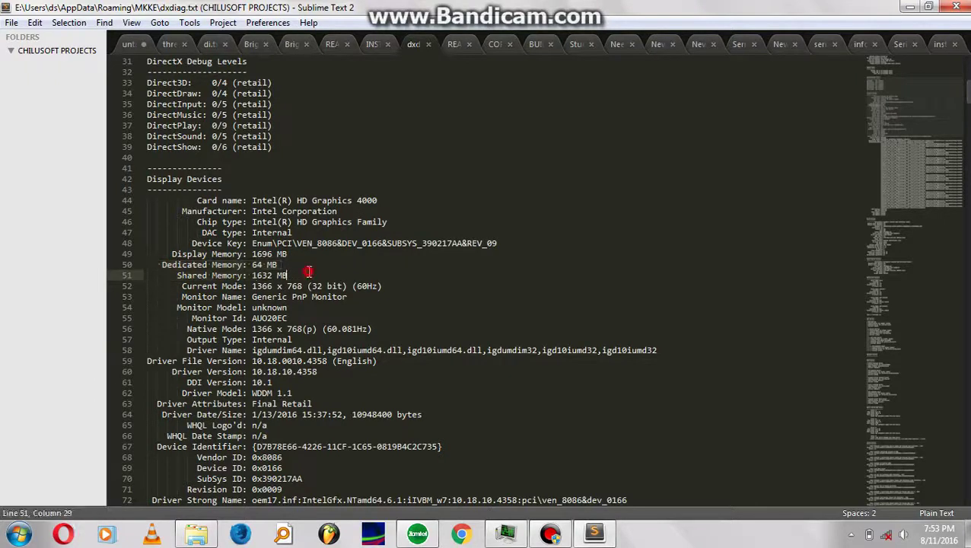
{"action": "left_click", "coordinate": [265, 264]}
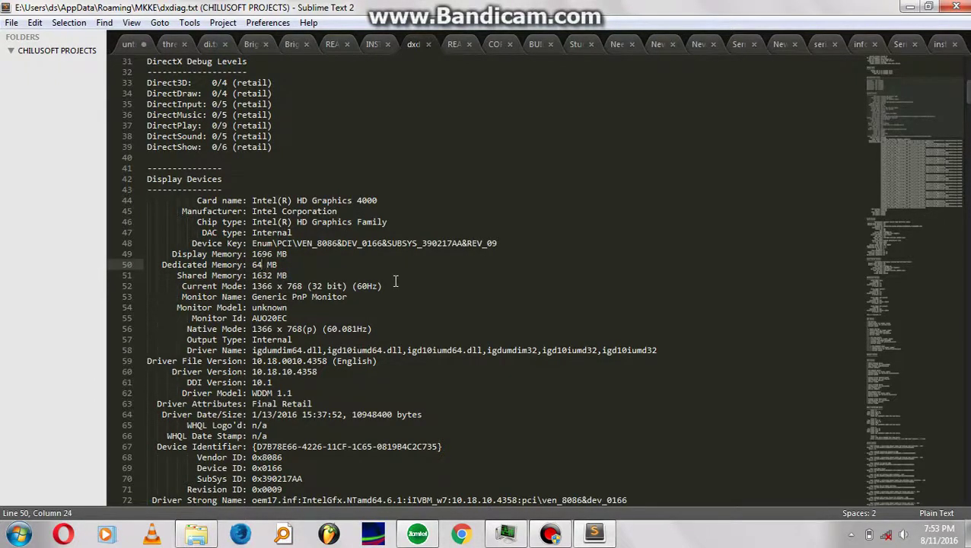
Change Dedicated Memory from 64 MB to 1024 MB, save dxdiag.txt and close the editor
{"action": "key", "text": "BackSpace"}
{"action": "key", "text": "BackSpace"}
{"action": "type", "text": "1"}
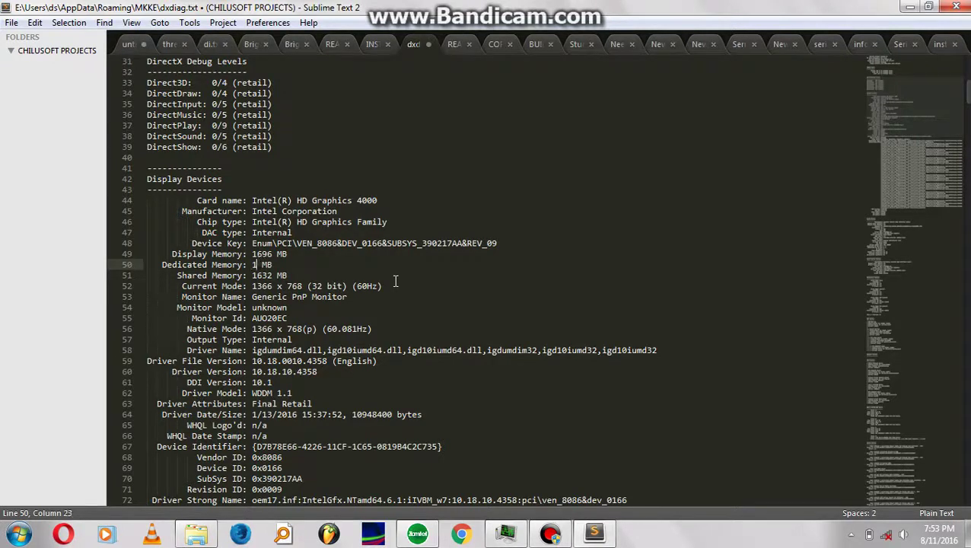
{"action": "type", "text": "0"}
{"action": "type", "text": "2"}
{"action": "type", "text": "24"}
{"action": "type", "text": "0000000000000000000000"}
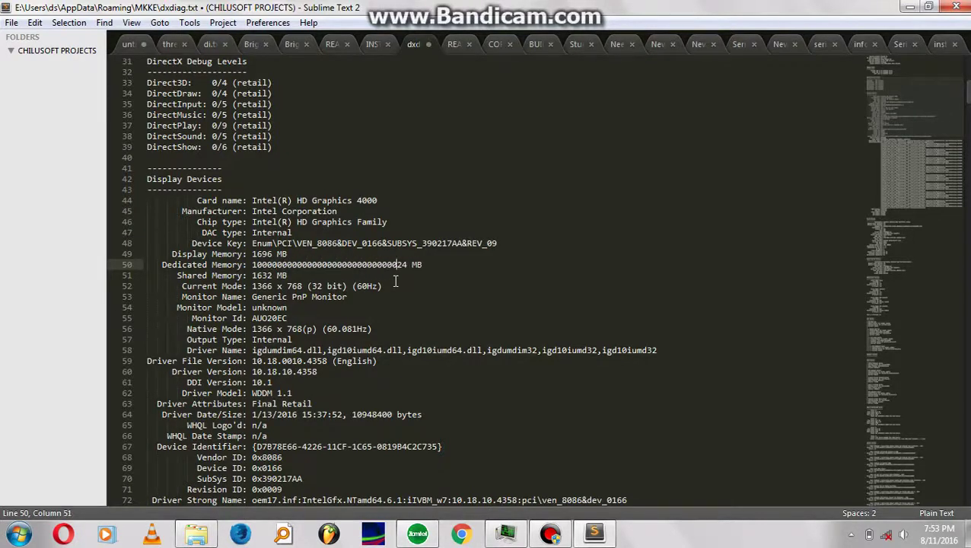
{"action": "type", "text": "00000000000000000000"}
{"action": "key", "text": "BackSpace"}
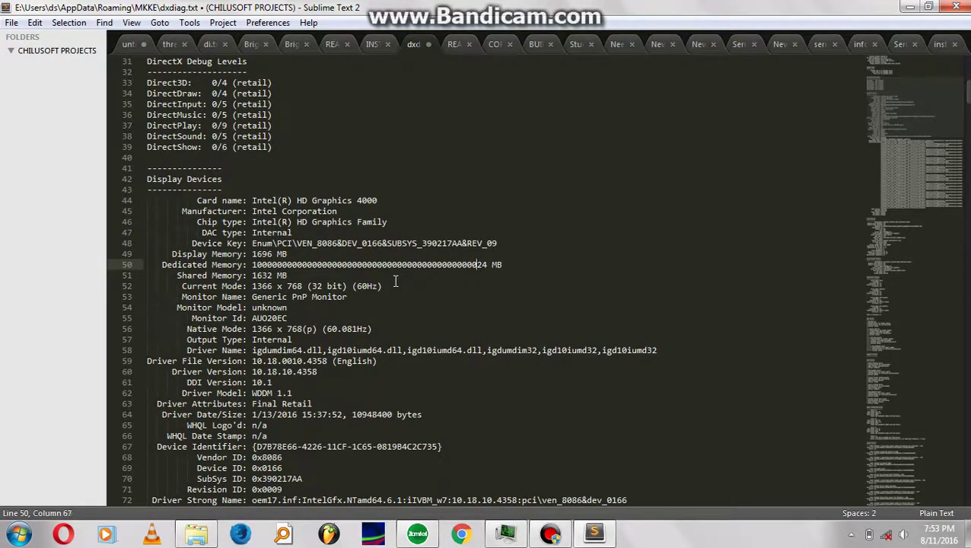
{"action": "key", "text": "BackSpace"}
{"action": "key", "text": "BackSpace"}
{"action": "key", "text": "BackSpace"}
{"action": "key", "text": "BackSpace"}
{"action": "key", "text": "BackSpace"}
{"action": "key", "text": "BackSpace"}
{"action": "key", "text": "BackSpace"}
{"action": "key", "text": "BackSpace"}
{"action": "key", "text": "BackSpace"}
{"action": "key", "text": "BackSpace"}
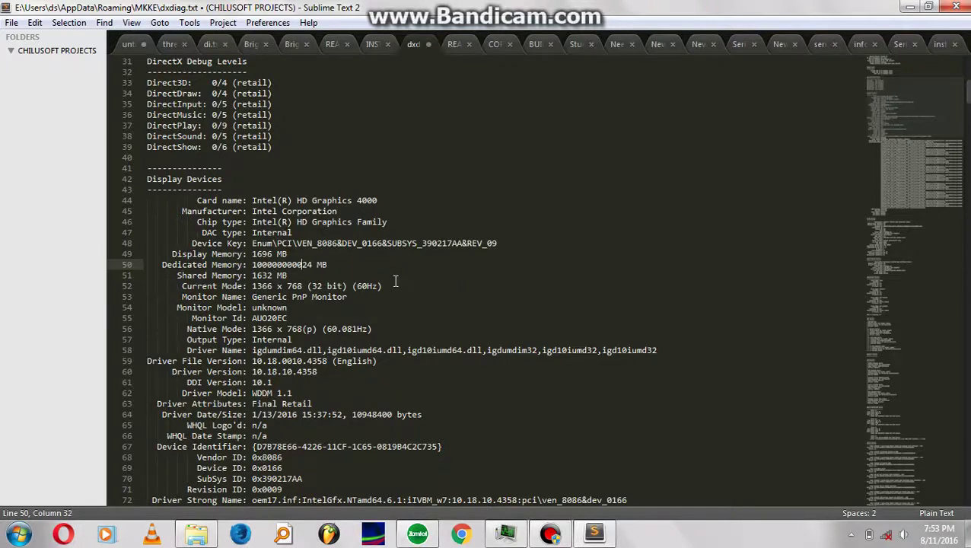
{"action": "key", "text": "BackSpace"}
{"action": "key", "text": "BackSpace"}
{"action": "key", "text": "BackSpace"}
{"action": "key", "text": "BackSpace"}
{"action": "key", "text": "BackSpace"}
{"action": "key", "text": "BackSpace"}
{"action": "left_click", "coordinate": [426, 287]}
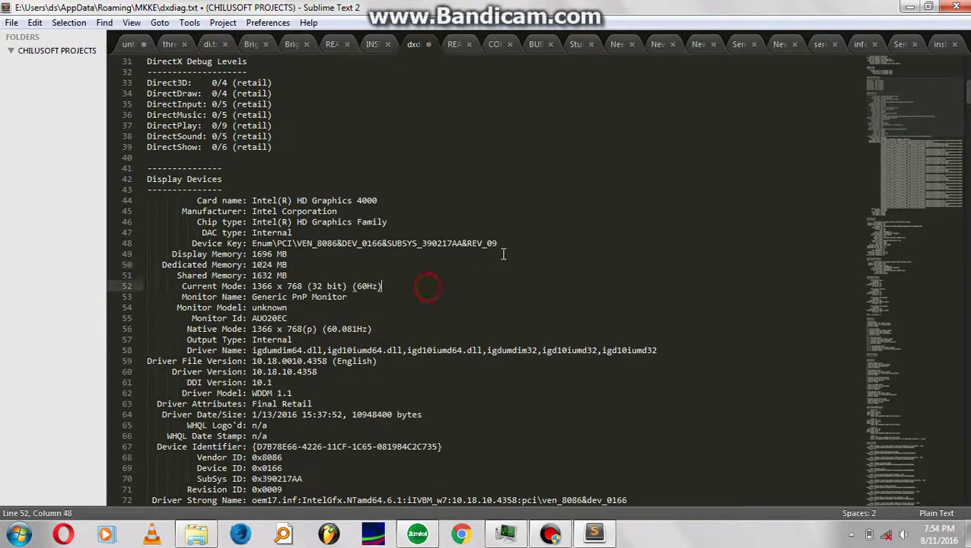
{"action": "left_click", "coordinate": [12, 23]}
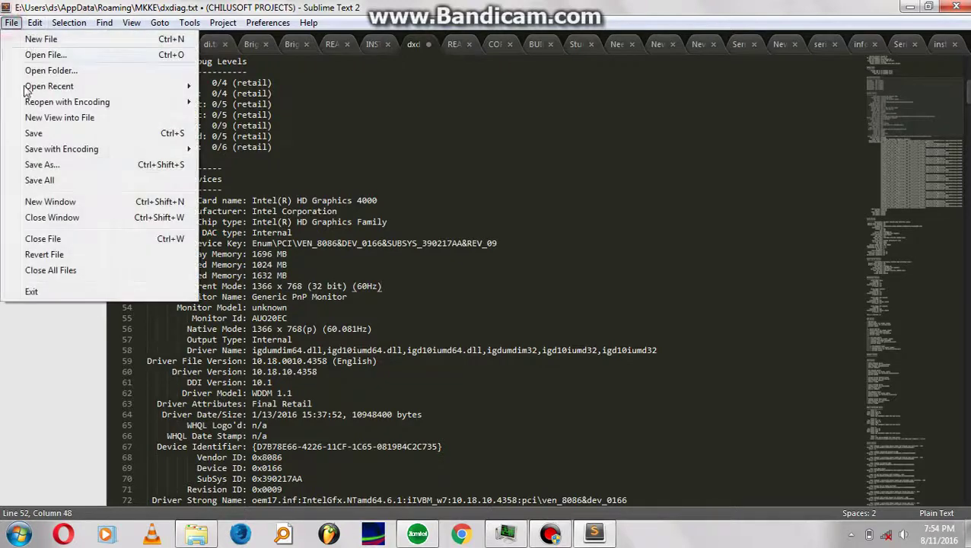
{"action": "left_click", "coordinate": [53, 134]}
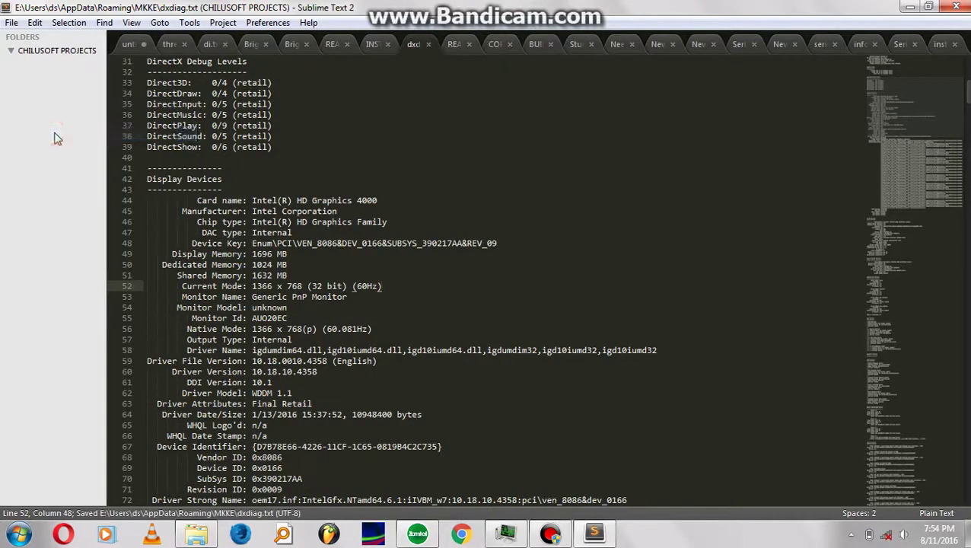
{"action": "left_click", "coordinate": [956, 6]}
{"action": "mouse_move", "coordinate": [229, 108]}
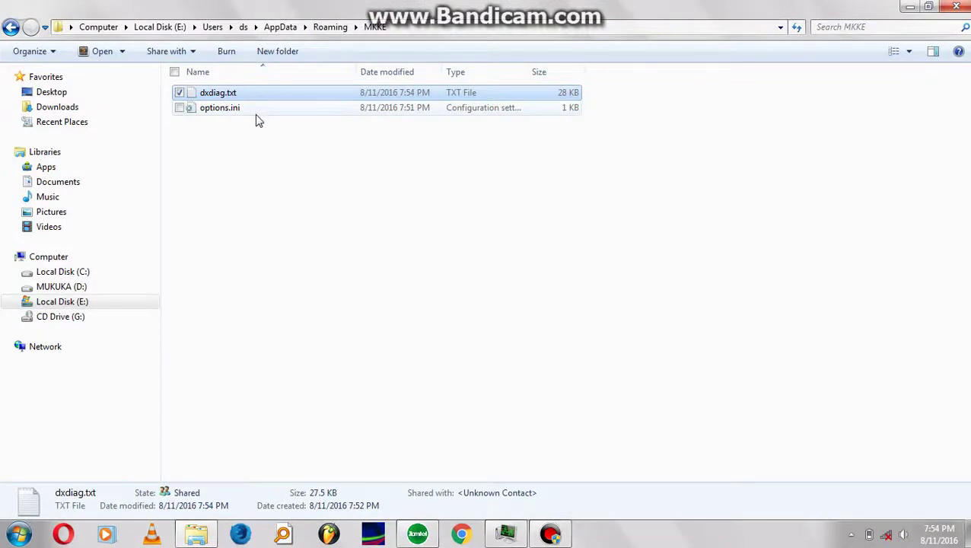
Tick Read-only in dxdiag.txt's Properties and apply it
{"action": "right_click", "coordinate": [279, 96]}
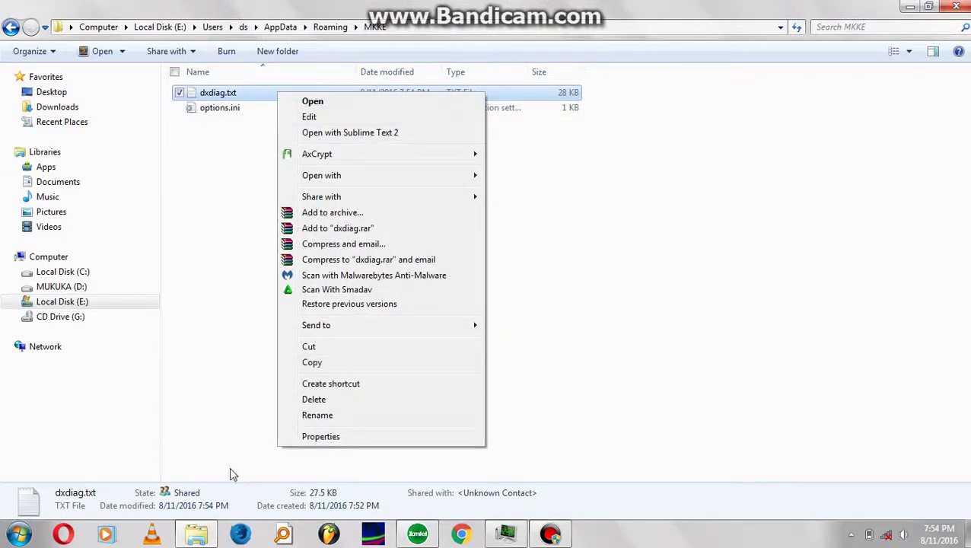
{"action": "left_click", "coordinate": [355, 436]}
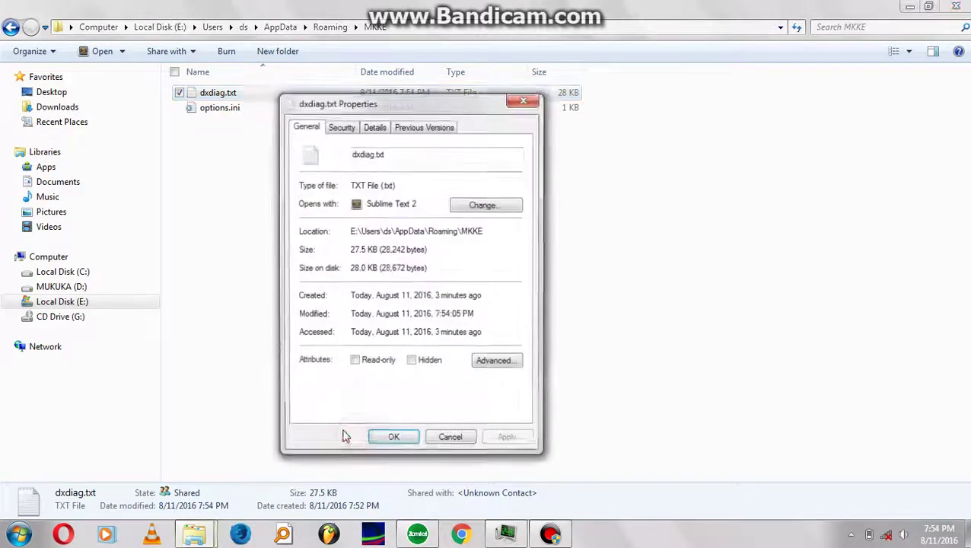
{"action": "left_click", "coordinate": [355, 362]}
{"action": "left_click", "coordinate": [505, 440]}
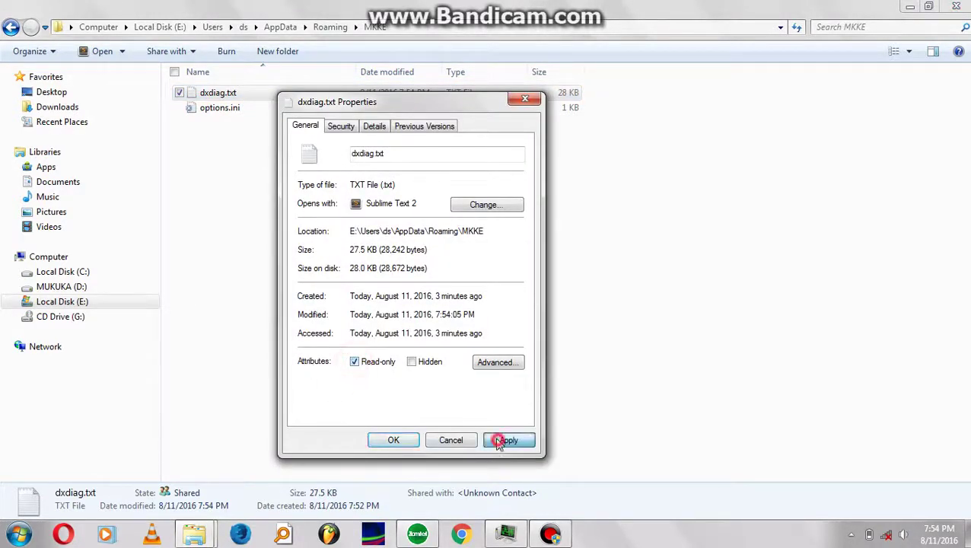
{"action": "left_click", "coordinate": [404, 446]}
Close Explorer and start Mortal Kombat Komplete Edition from its desktop shortcut
{"action": "left_click", "coordinate": [956, 6]}
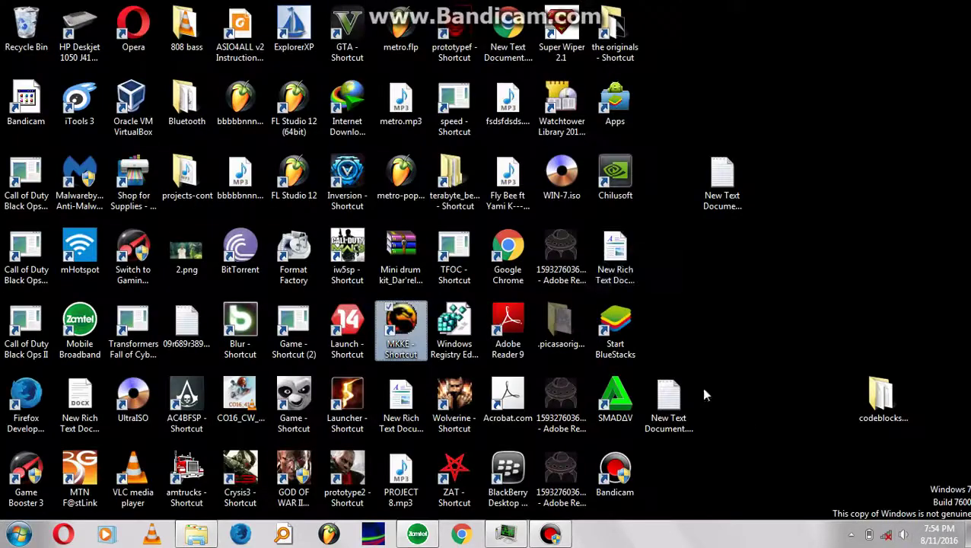
{"action": "key", "text": "Return"}
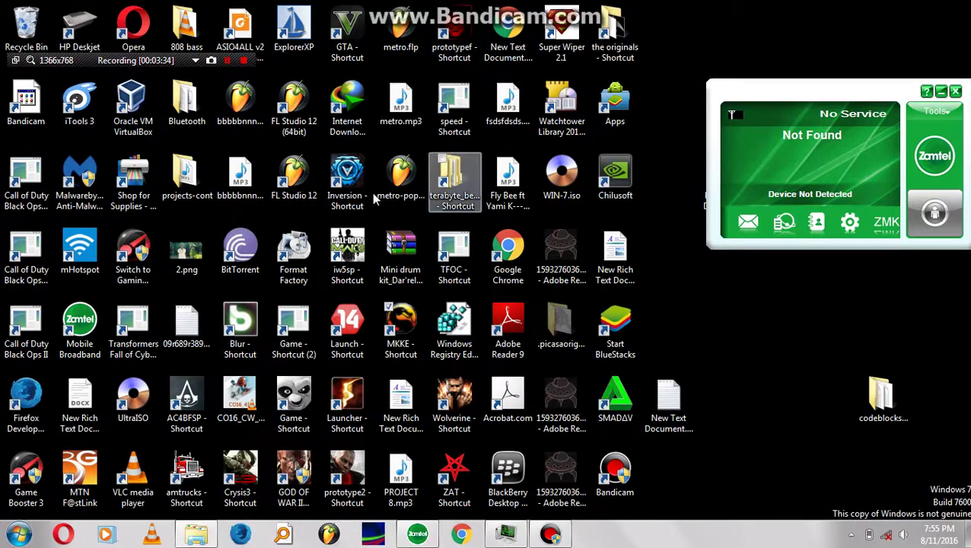
{"action": "left_click", "coordinate": [189, 536]}
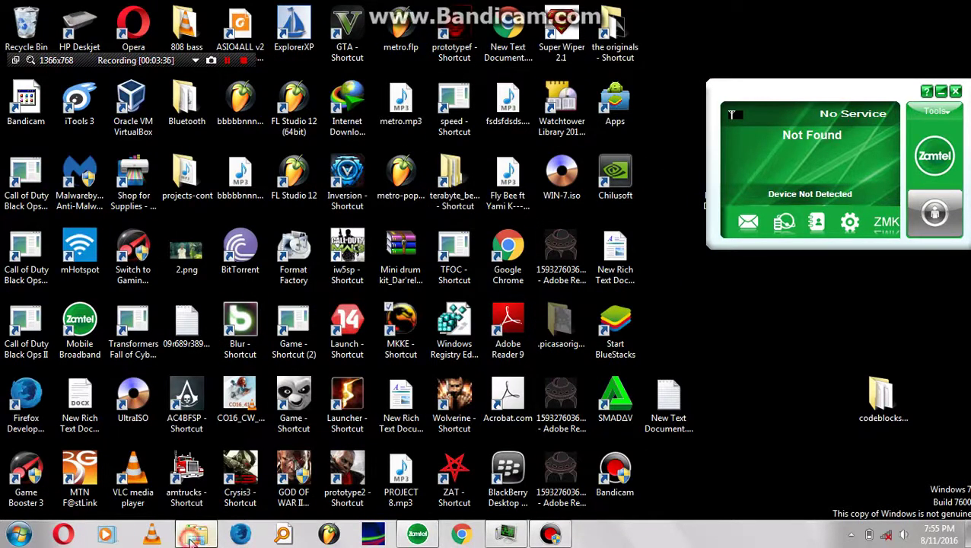
{"action": "left_click", "coordinate": [79, 258]}
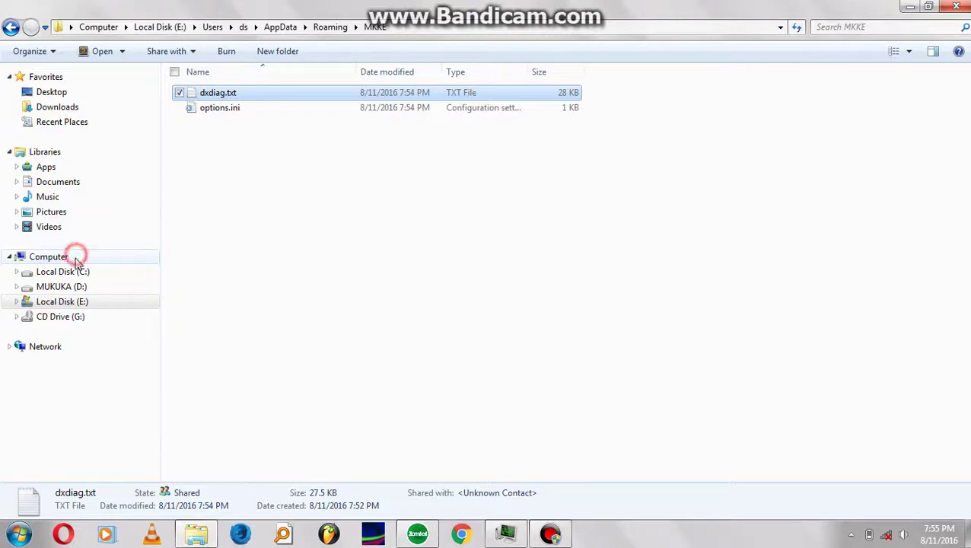
{"action": "left_click", "coordinate": [90, 259]}
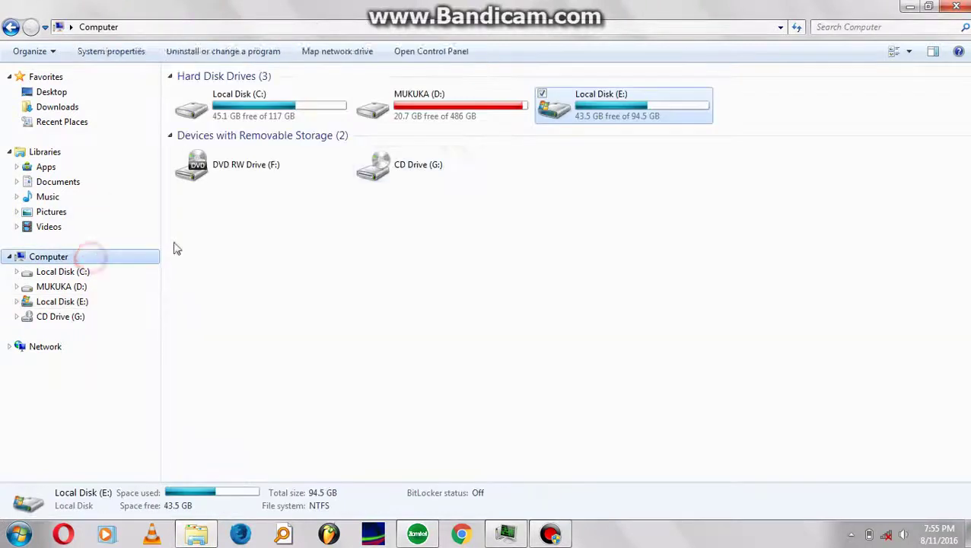
{"action": "double_click", "coordinate": [581, 115]}
{"action": "double_click", "coordinate": [215, 304]}
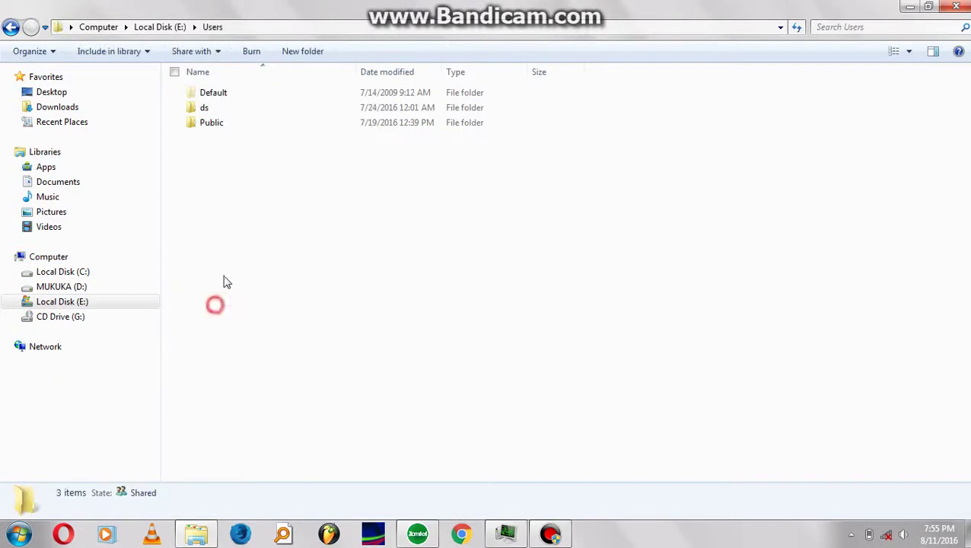
{"action": "double_click", "coordinate": [225, 108]}
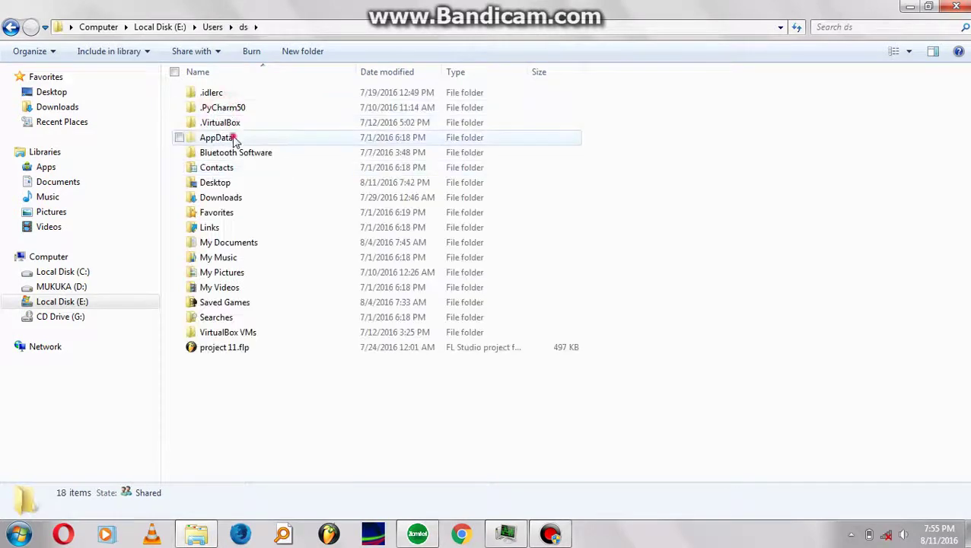
{"action": "double_click", "coordinate": [228, 137]}
{"action": "left_click", "coordinate": [220, 129]}
{"action": "double_click", "coordinate": [221, 128]}
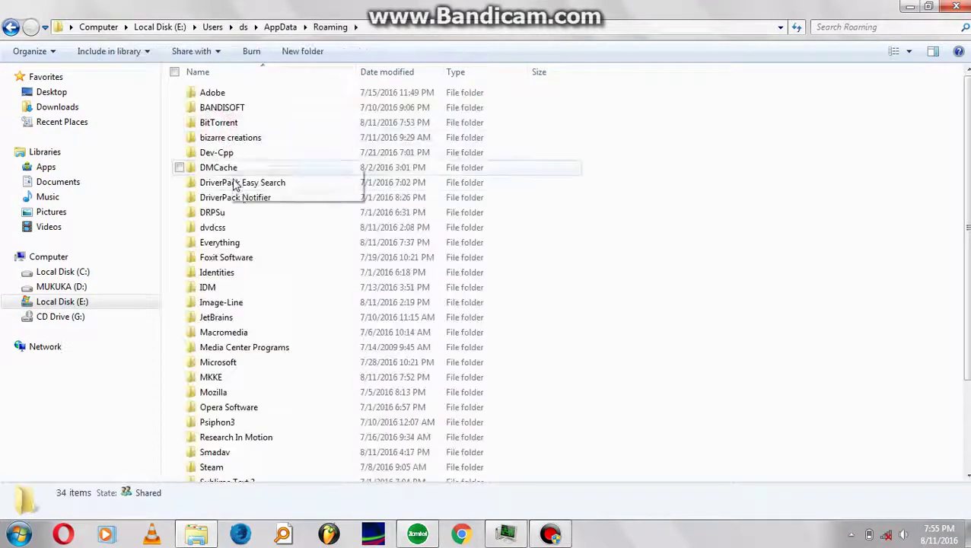
{"action": "double_click", "coordinate": [235, 376]}
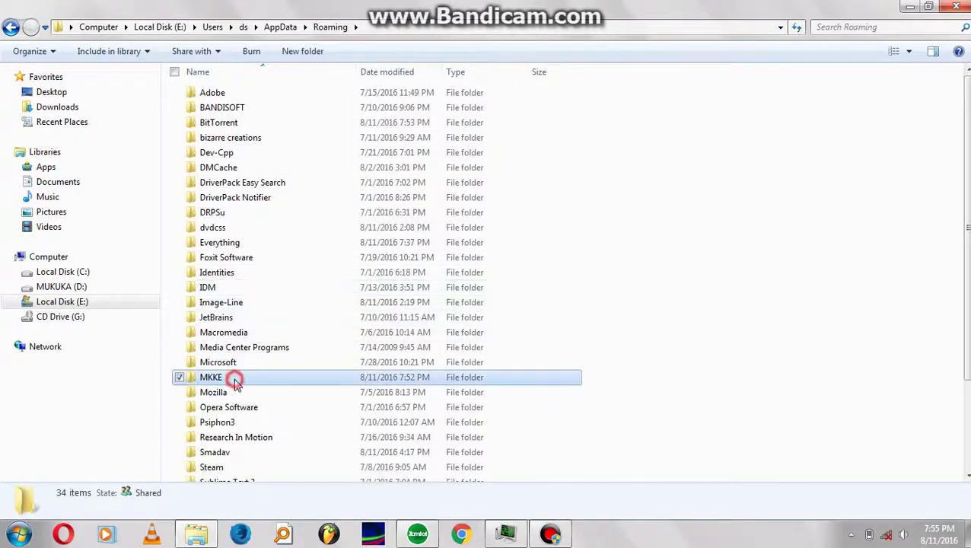
{"action": "left_click", "coordinate": [9, 27]}
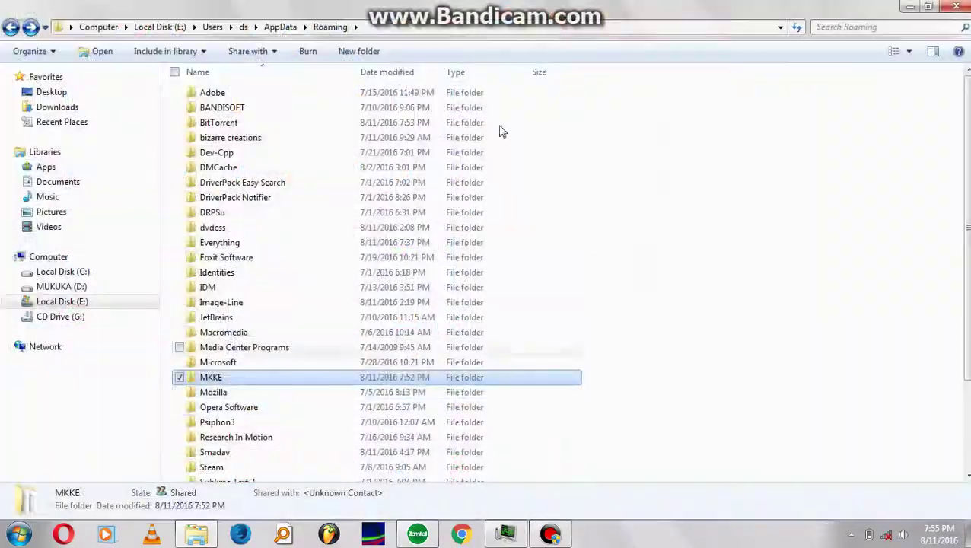
{"action": "left_click", "coordinate": [966, 533]}
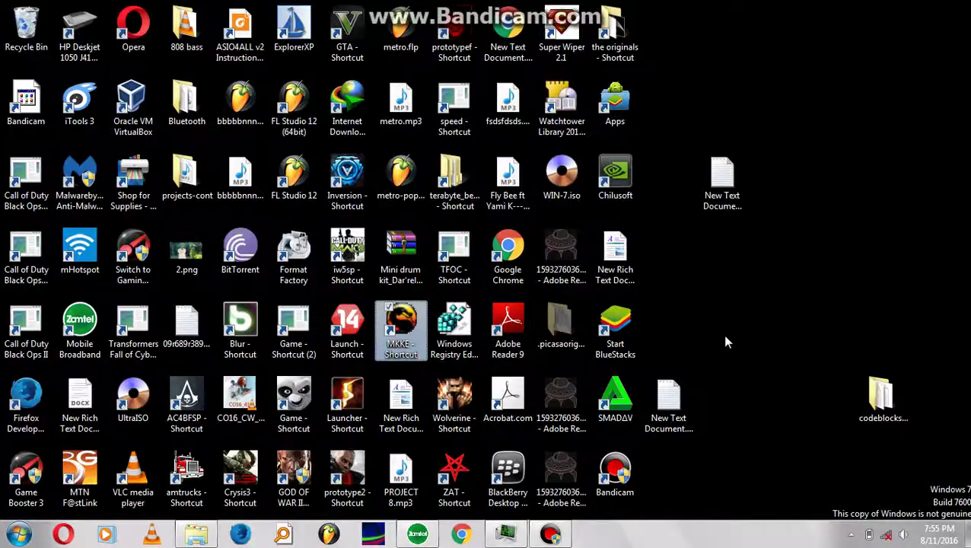
{"action": "left_click", "coordinate": [411, 327]}
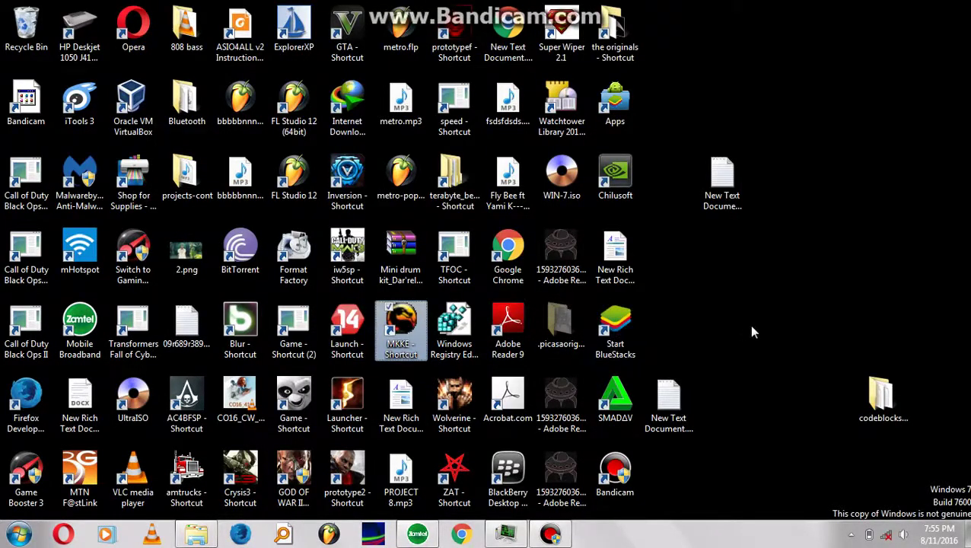